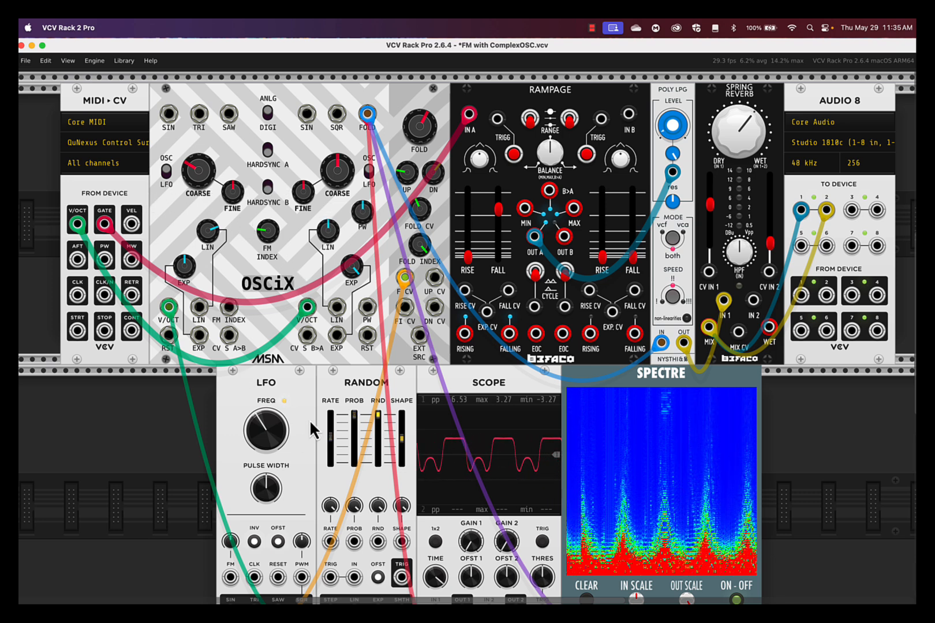
- Examine the OSCiX pitch inputs, linear and exponential FM amounts, FM Index and fold controls, plus the modules patched in the lower row
mouse_move(167, 310)
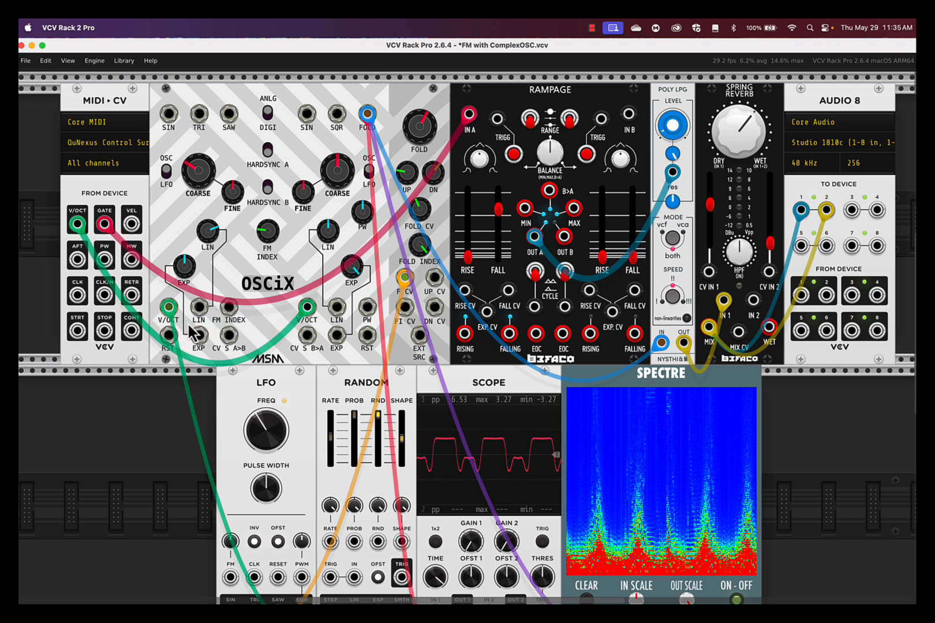
mouse_move(310, 317)
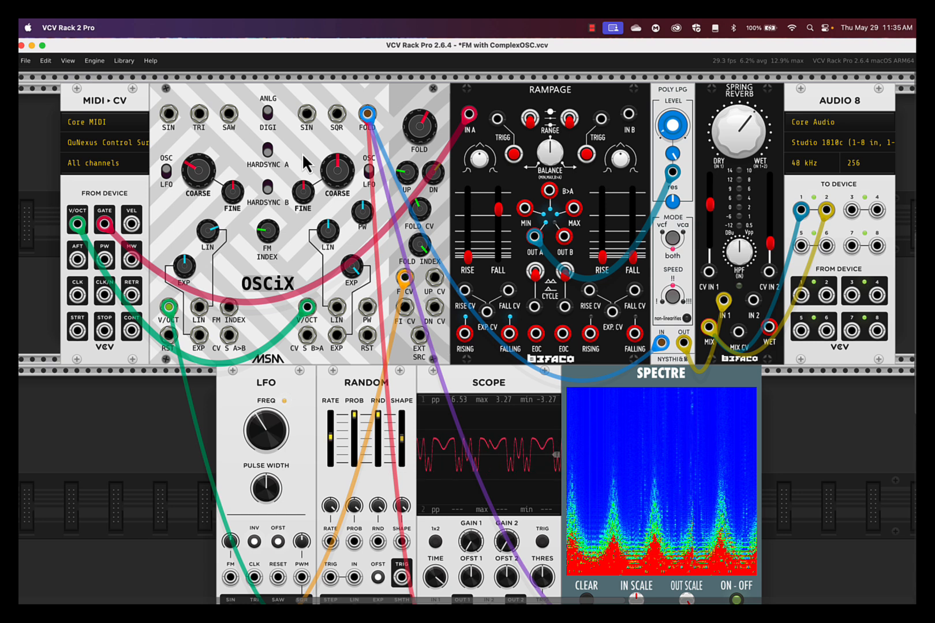
mouse_move(217, 232)
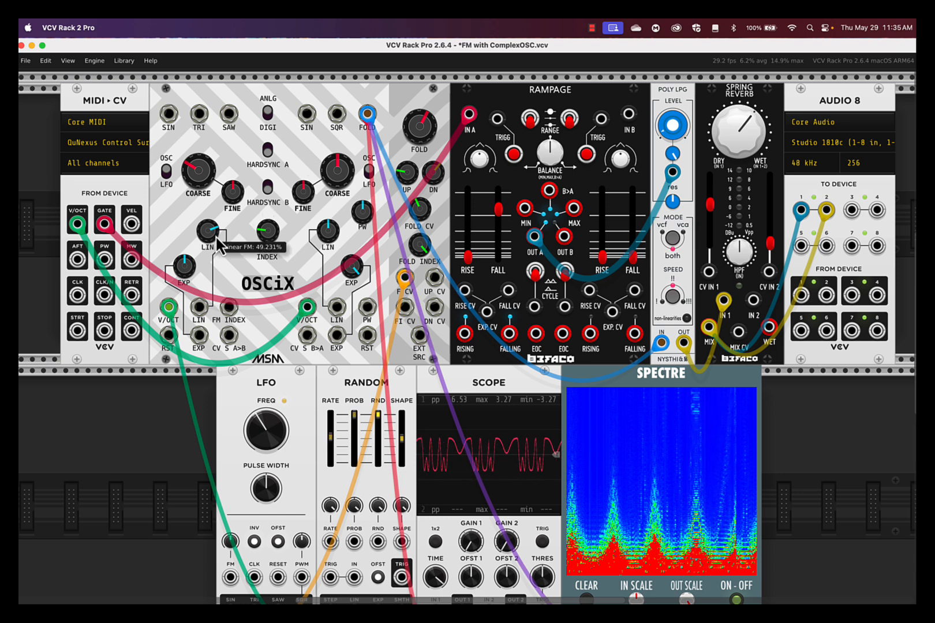
mouse_move(191, 271)
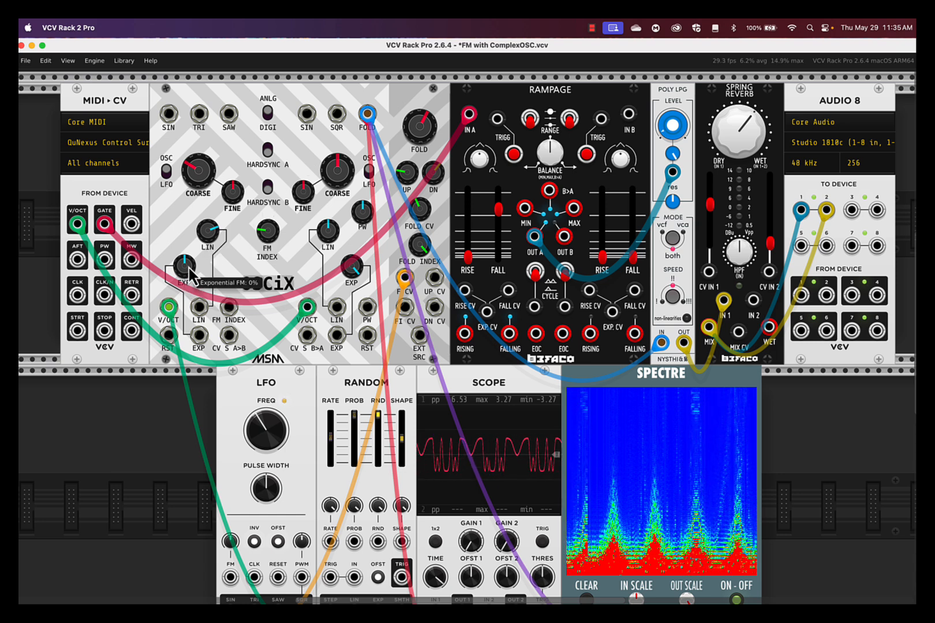
mouse_move(338, 237)
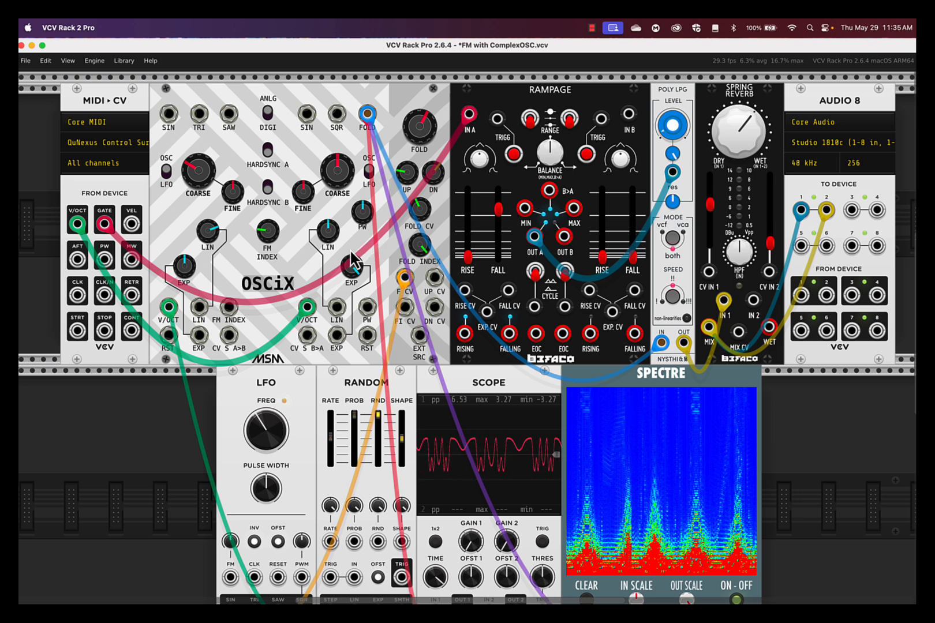
mouse_move(355, 269)
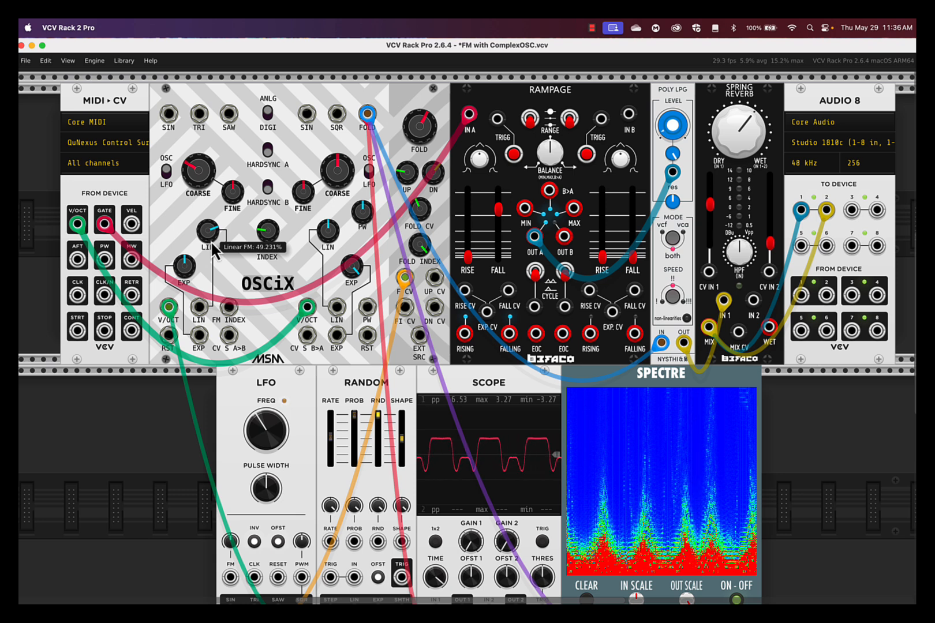
mouse_move(265, 244)
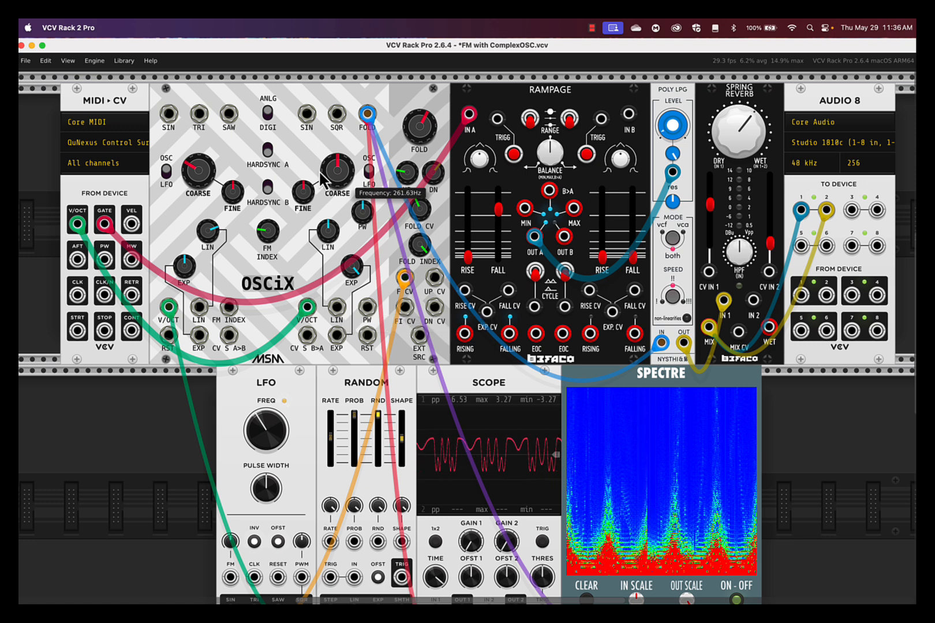
mouse_move(419, 138)
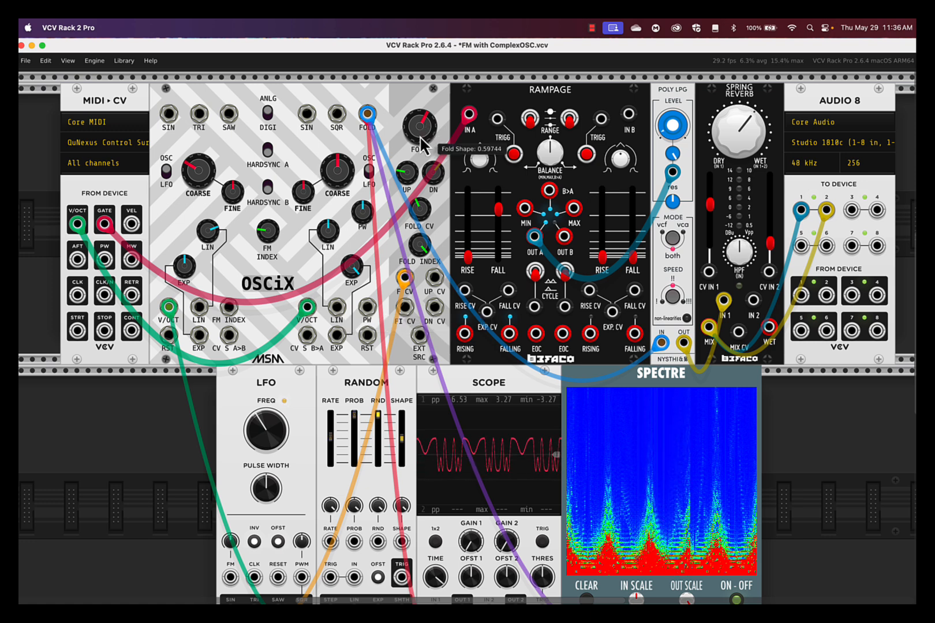
mouse_move(405, 182)
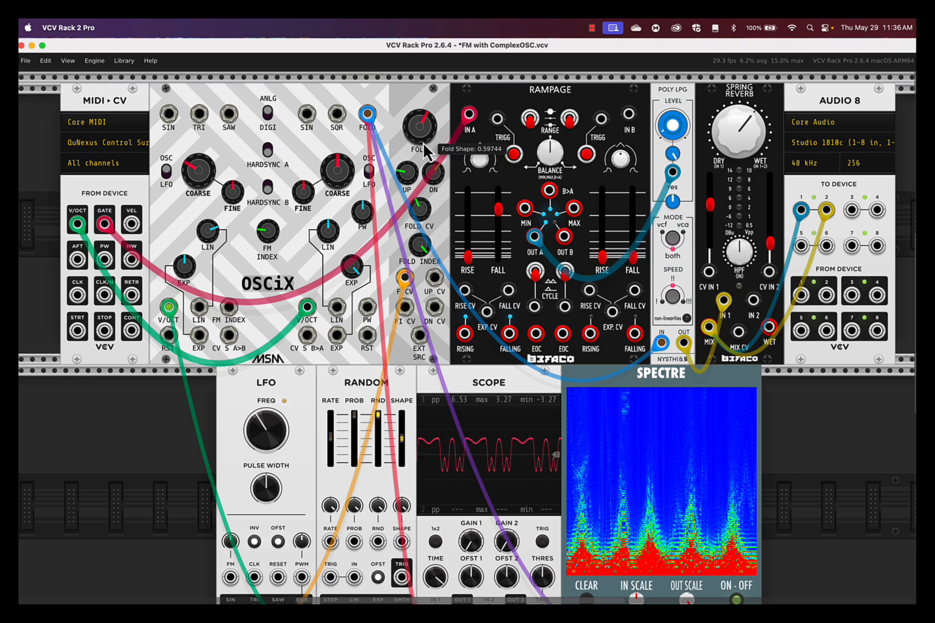
mouse_move(425, 258)
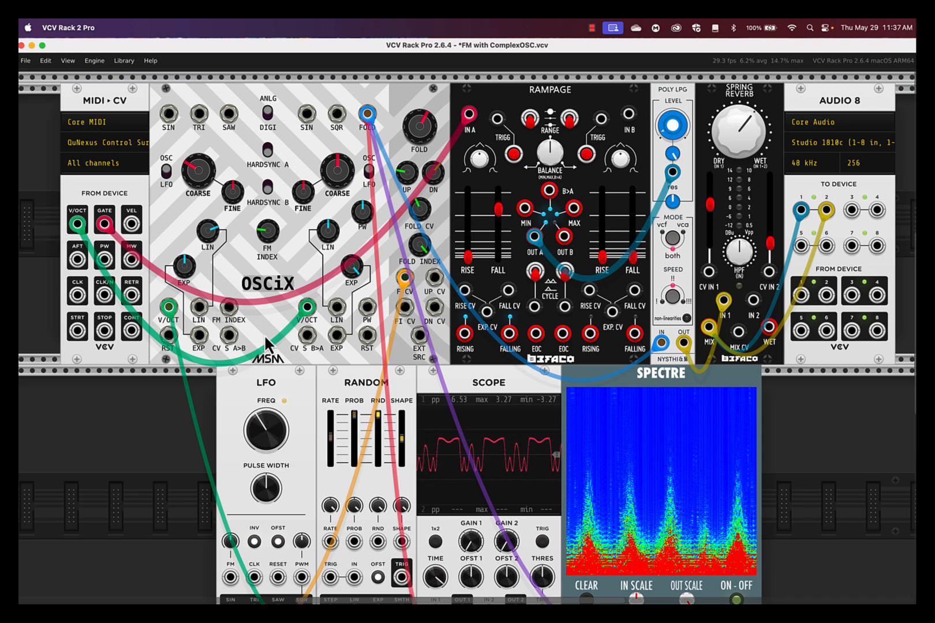
scroll(267, 344, "down", 3)
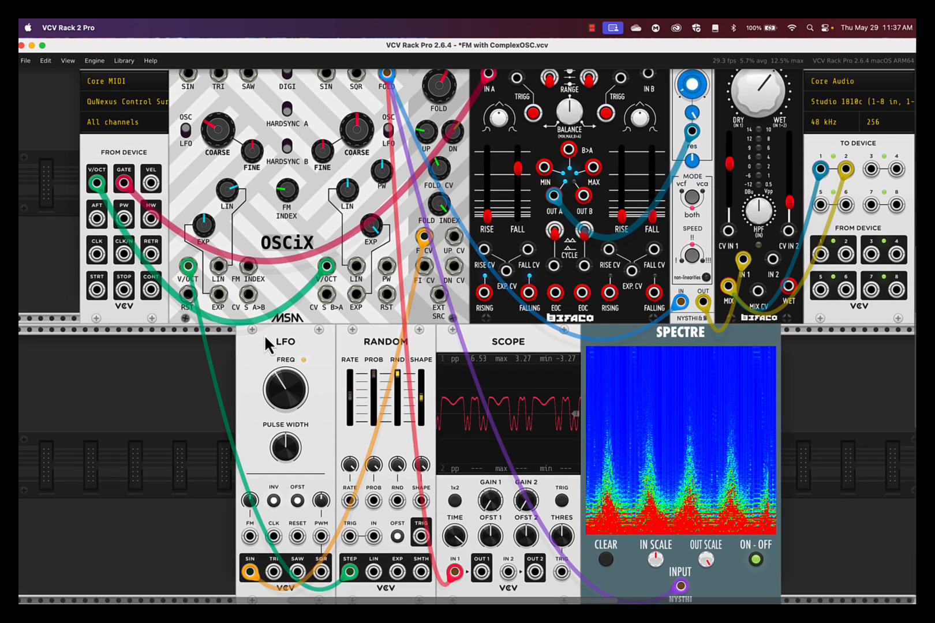
scroll(266, 345, "up", 2)
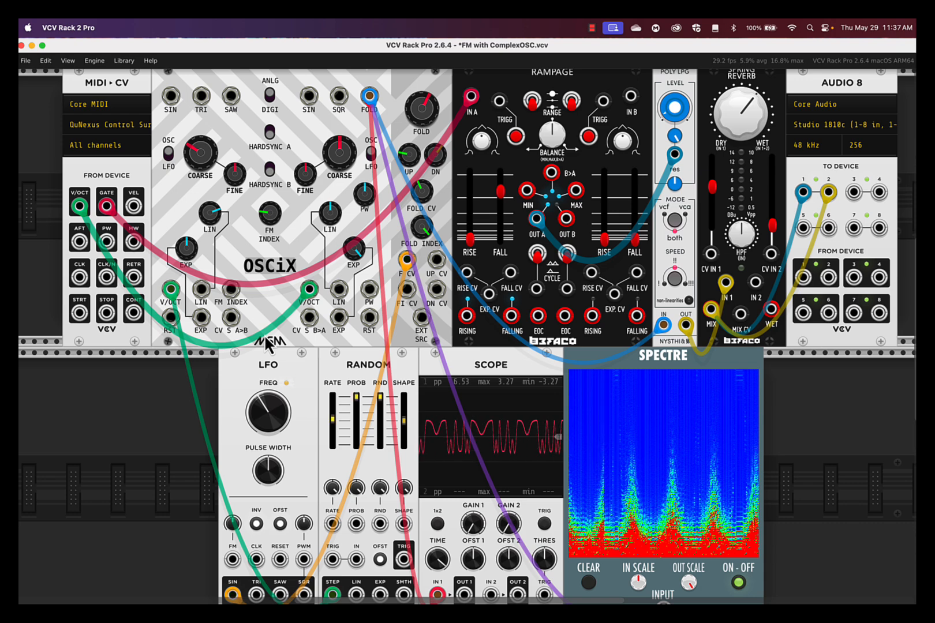
scroll(265, 338, "down", 1)
scroll(265, 338, "left", 1)
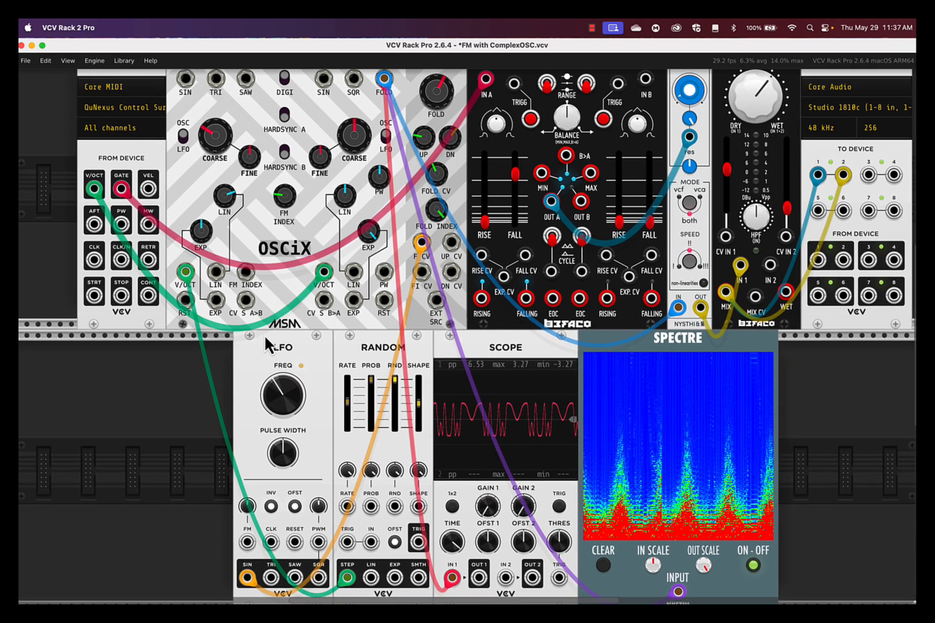
scroll(264, 333, "up", 2)
scroll(264, 334, "right", 1)
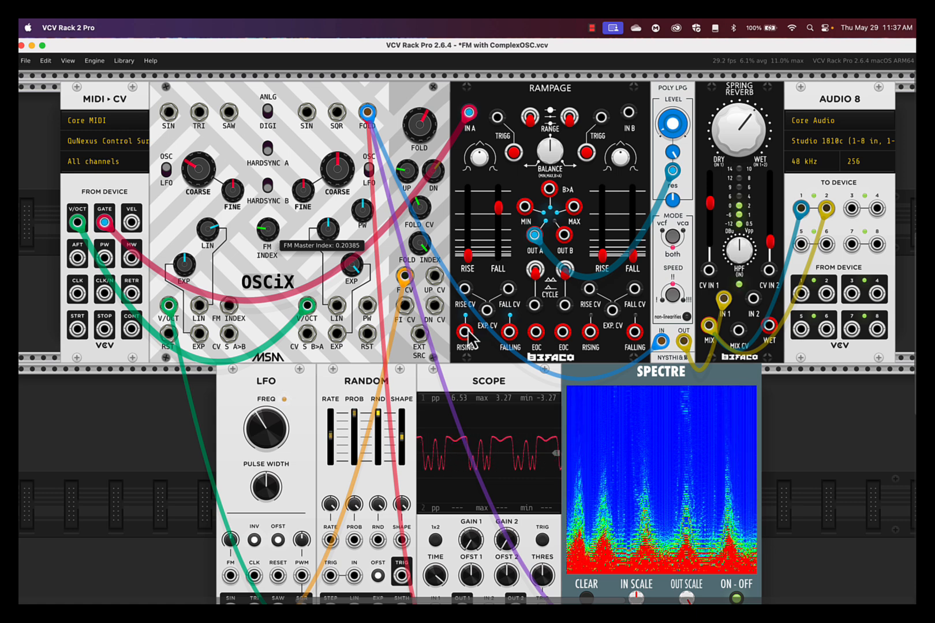
- Turn up oscillator A's exponential FM amount on the OSCiX and set the FM Index to about 0.69
mouse_move(267, 232)
left_mouse_down()
mouse_move(268, 150)
mouse_move(268, 366)
left_mouse_up()
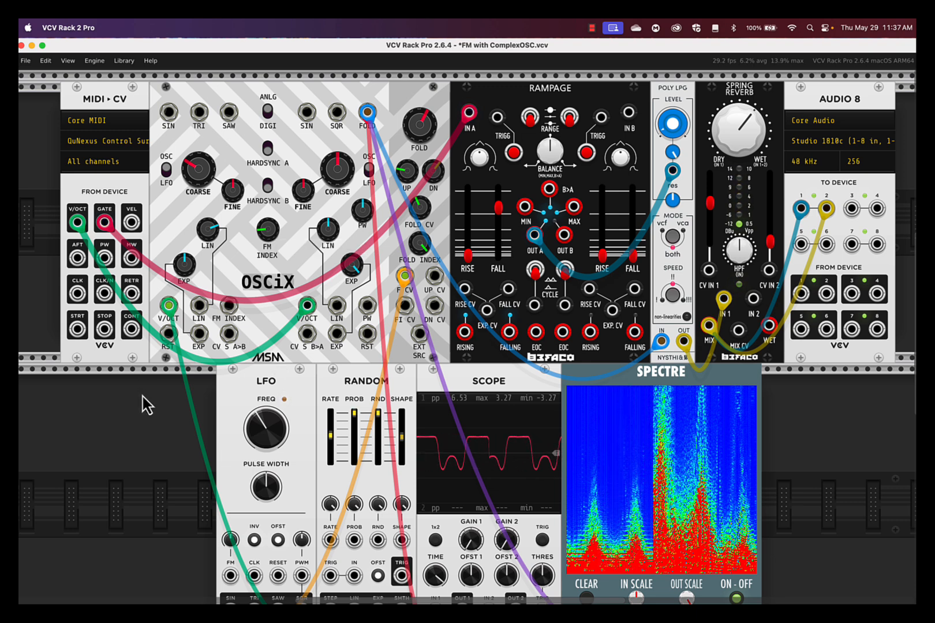
mouse_move(189, 259)
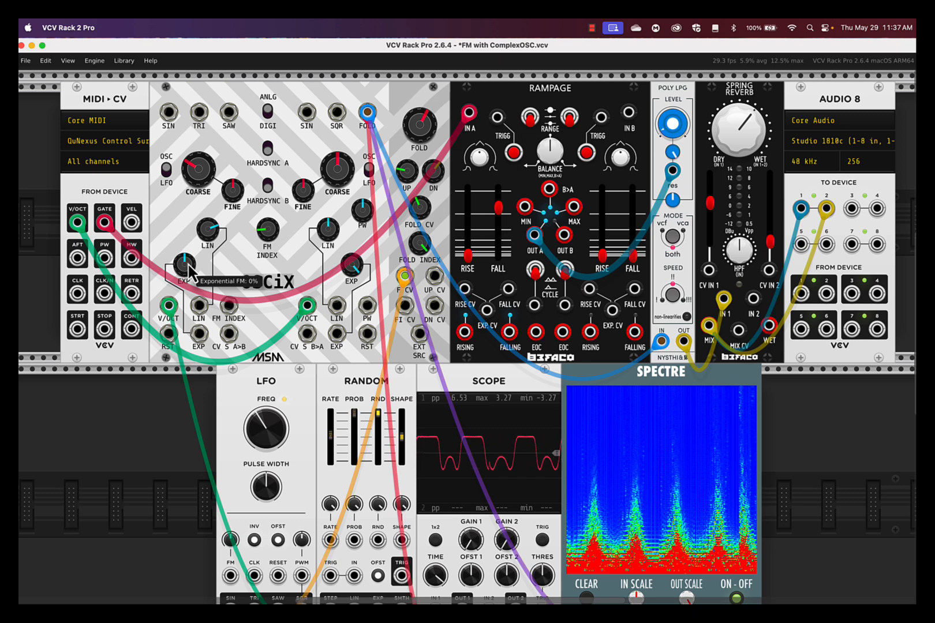
mouse_move(215, 234)
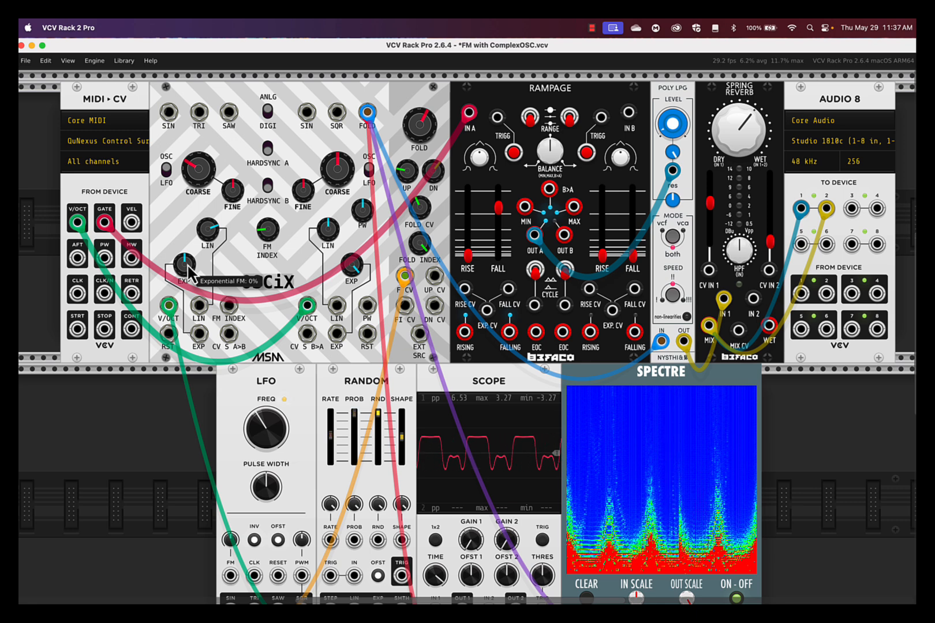
left_click_drag(189, 266, 188, 179)
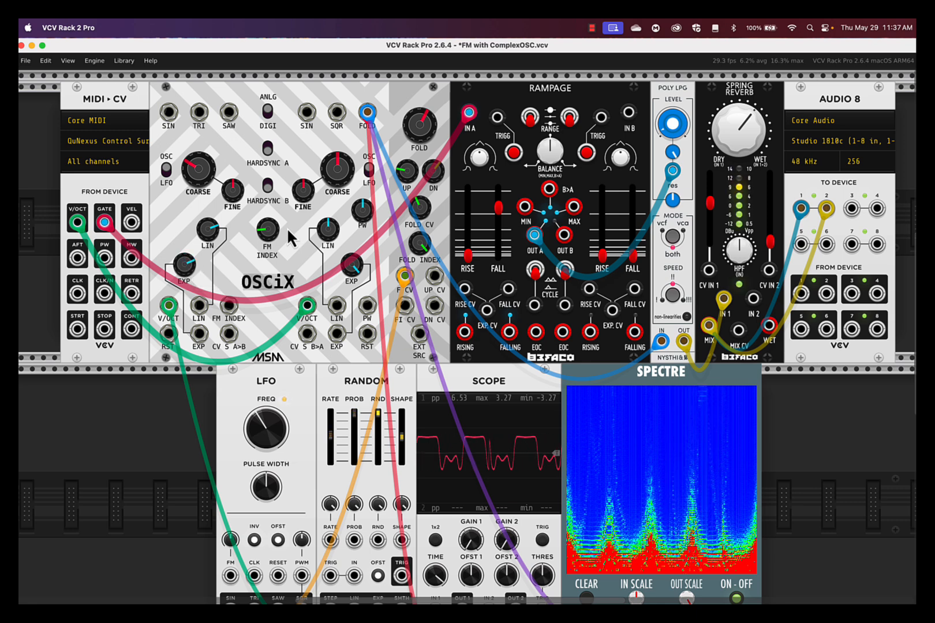
left_click_drag(267, 229, 268, 176)
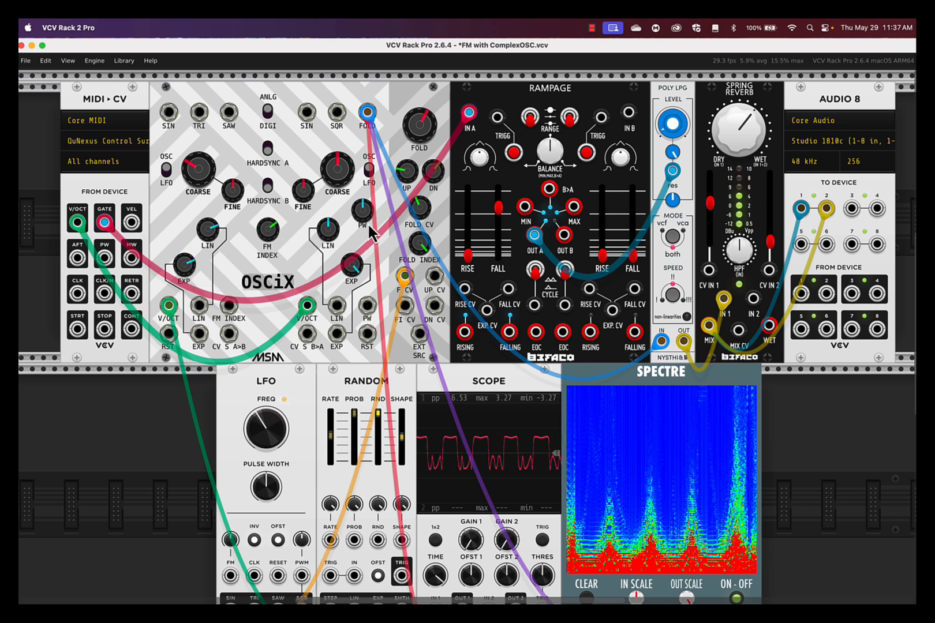
mouse_move(357, 276)
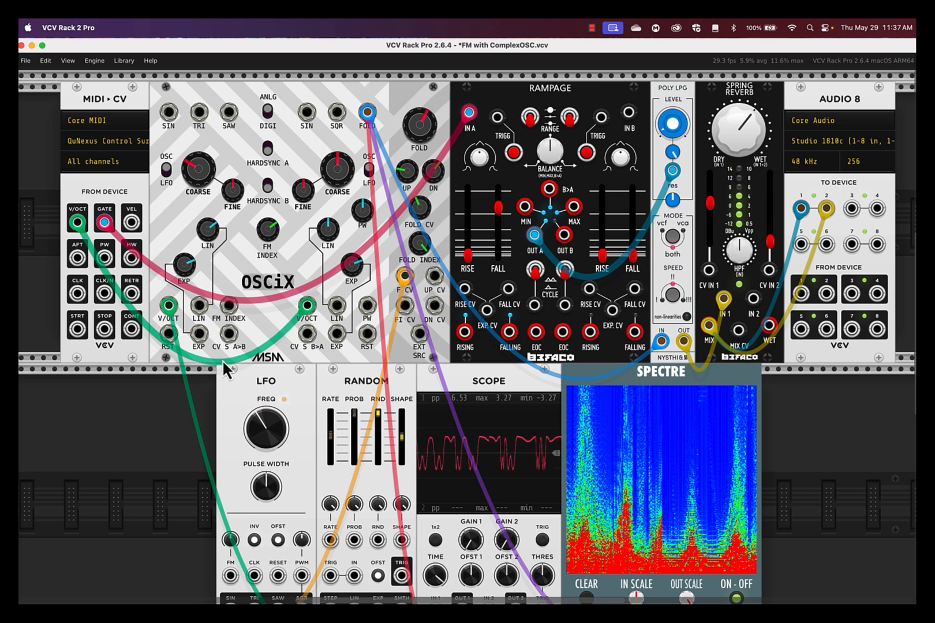
- Raise oscillator A's coarse frequency and shift its modulation to exponential FM only, resetting its linear FM amount to zero
mouse_move(197, 190)
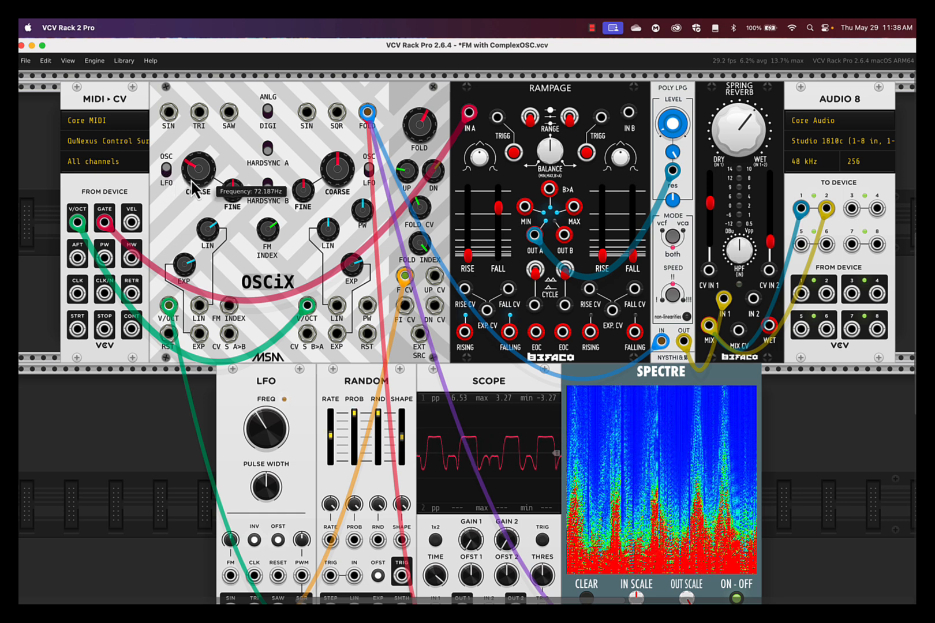
mouse_move(271, 155)
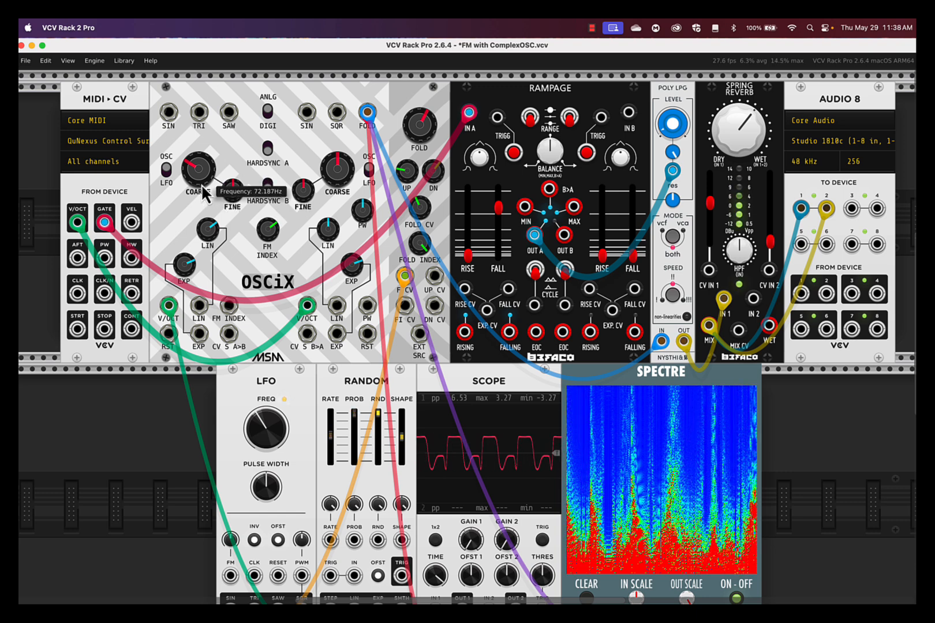
mouse_move(198, 168)
left_mouse_down()
mouse_move(471, 338)
mouse_move(202, 175)
left_mouse_up()
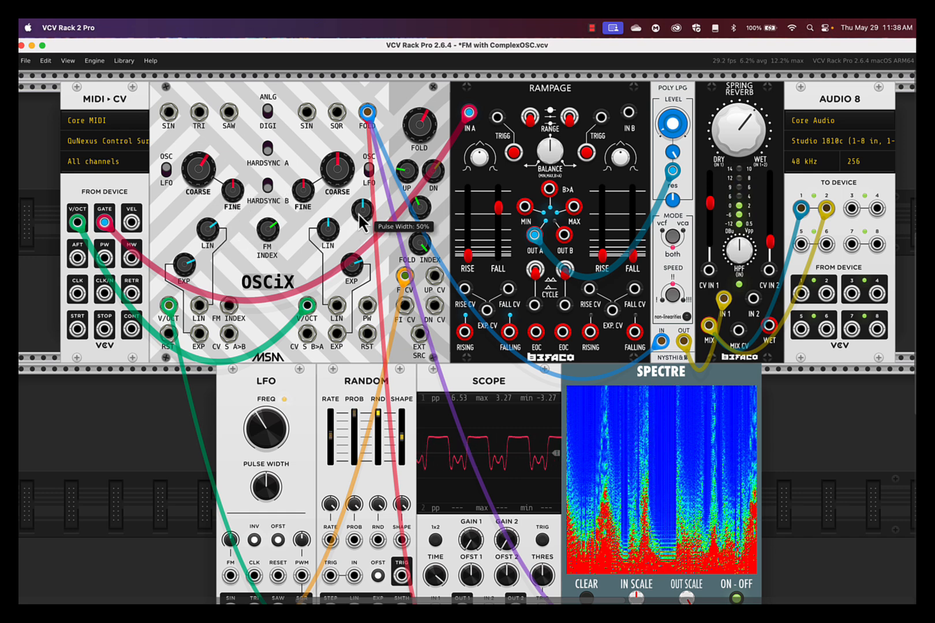
double_click(213, 233)
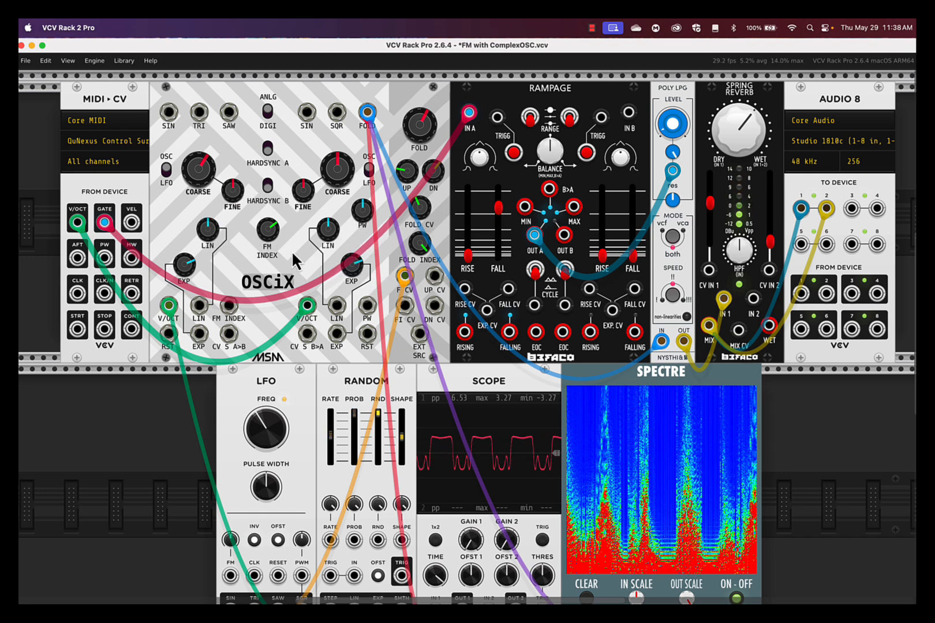
left_click_drag(185, 264, 468, 335)
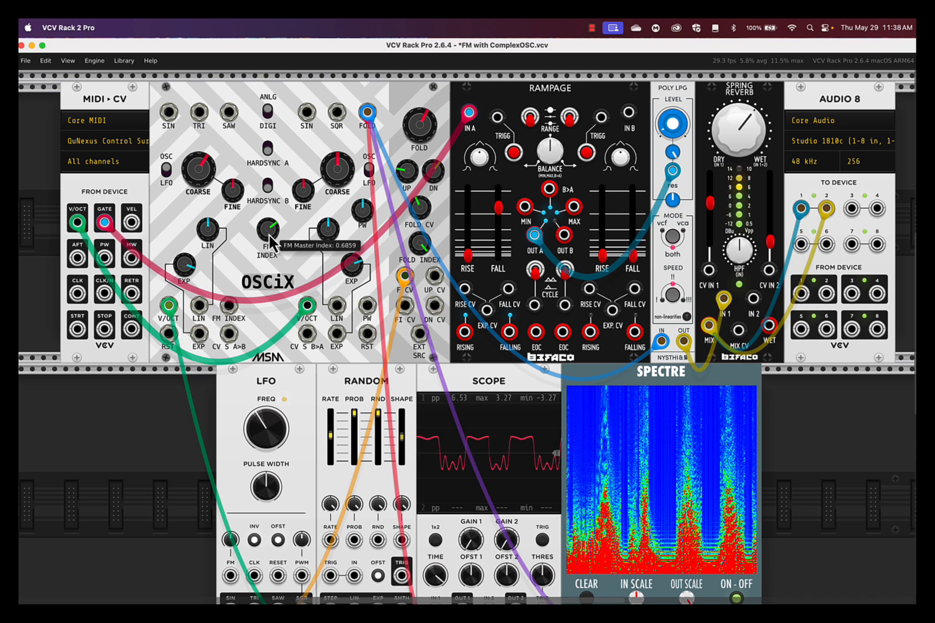
- Retune oscillator A with a low coarse and a raised fine frequency, and replace its exponential FM with linear FM
mouse_move(332, 433)
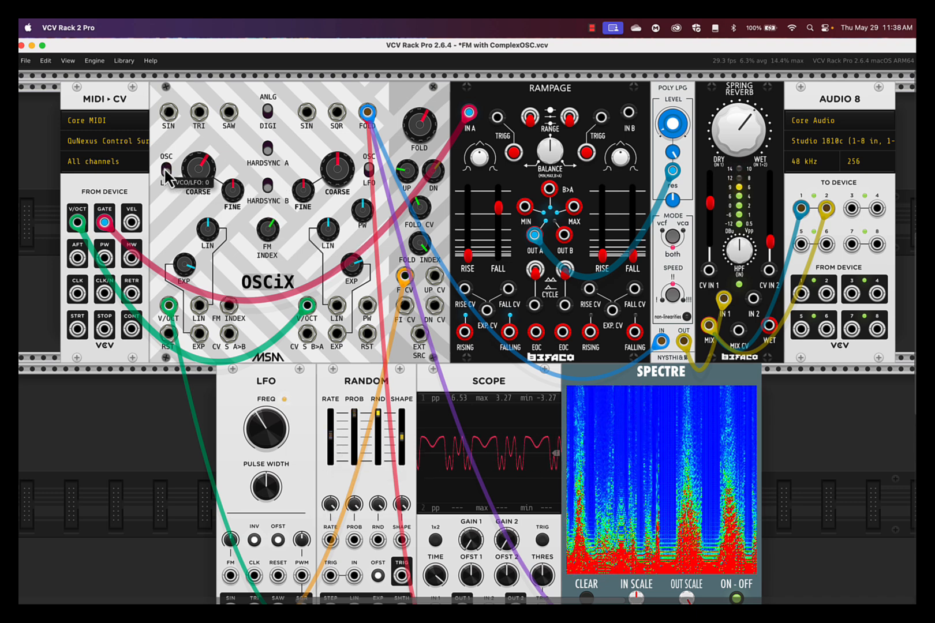
left_click_drag(188, 168, 188, 215)
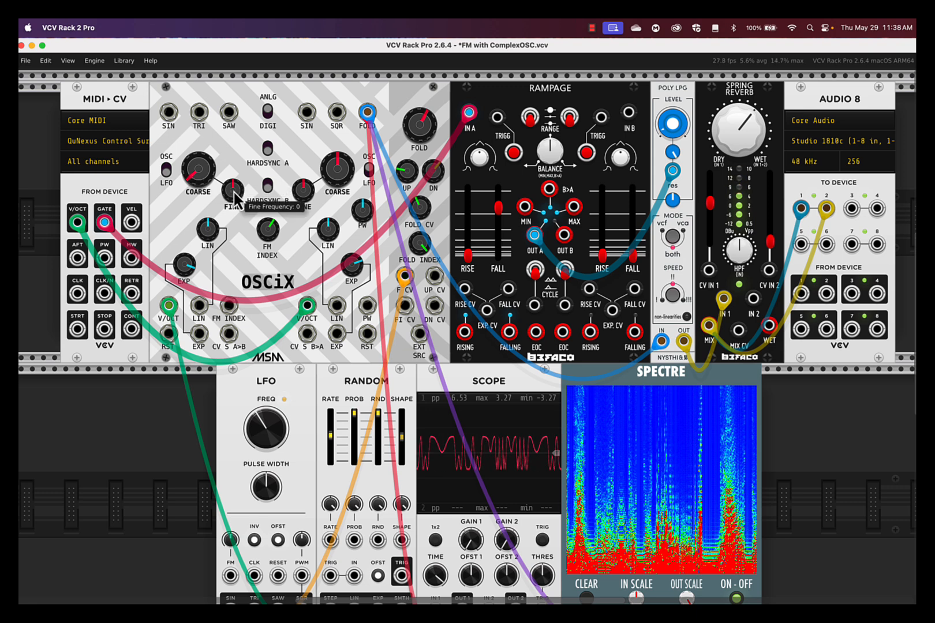
left_click_drag(233, 190, 233, 168)
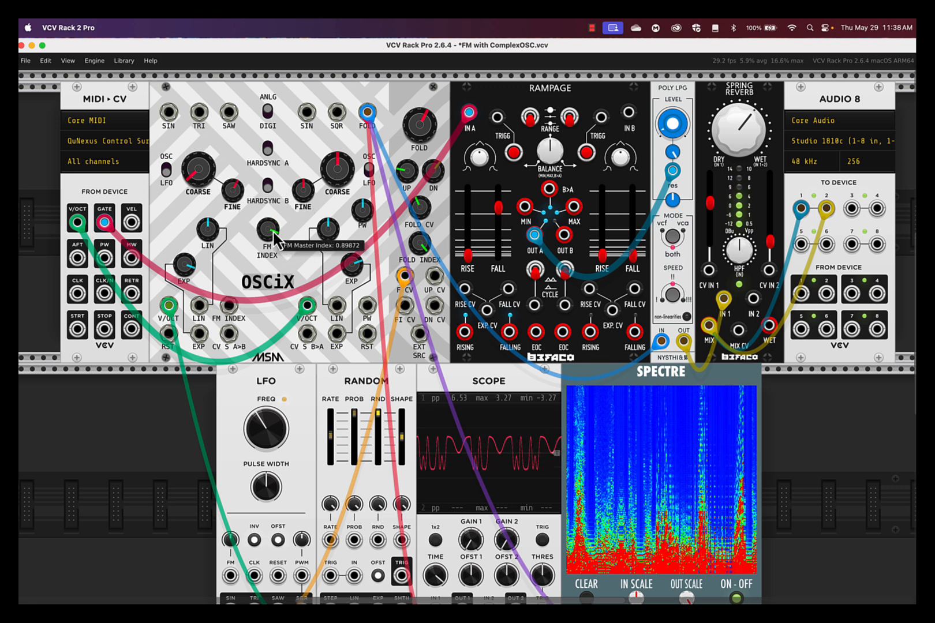
mouse_move(184, 264)
left_mouse_down()
mouse_move(184, 283)
mouse_move(184, 256)
mouse_move(209, 242)
mouse_move(209, 265)
left_mouse_up()
double_click(183, 270)
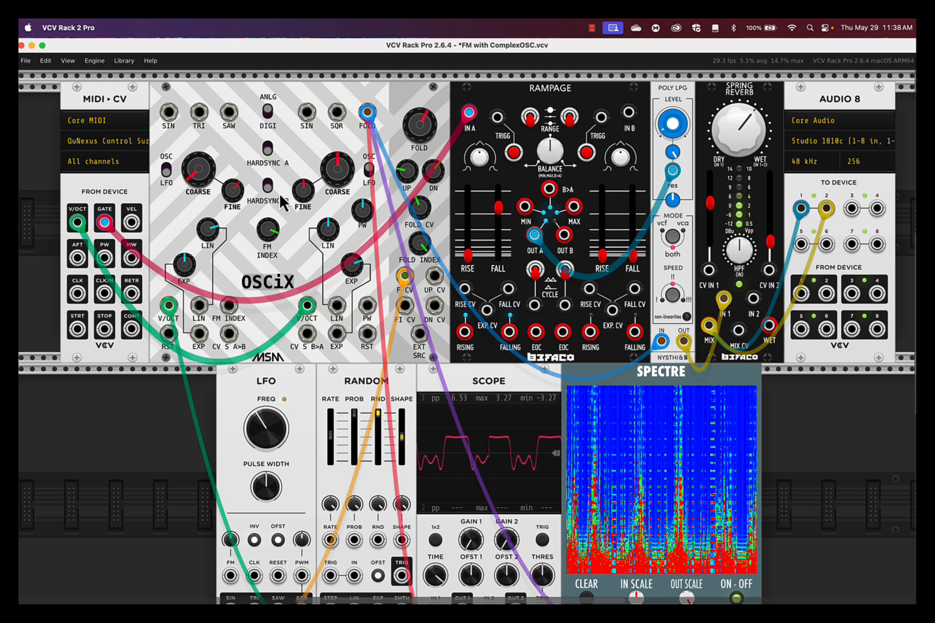
- Raise oscillator B's coarse frequency and give it a negative linear FM amount, keeping it in OSC mode
left_click_drag(336, 179, 336, 136)
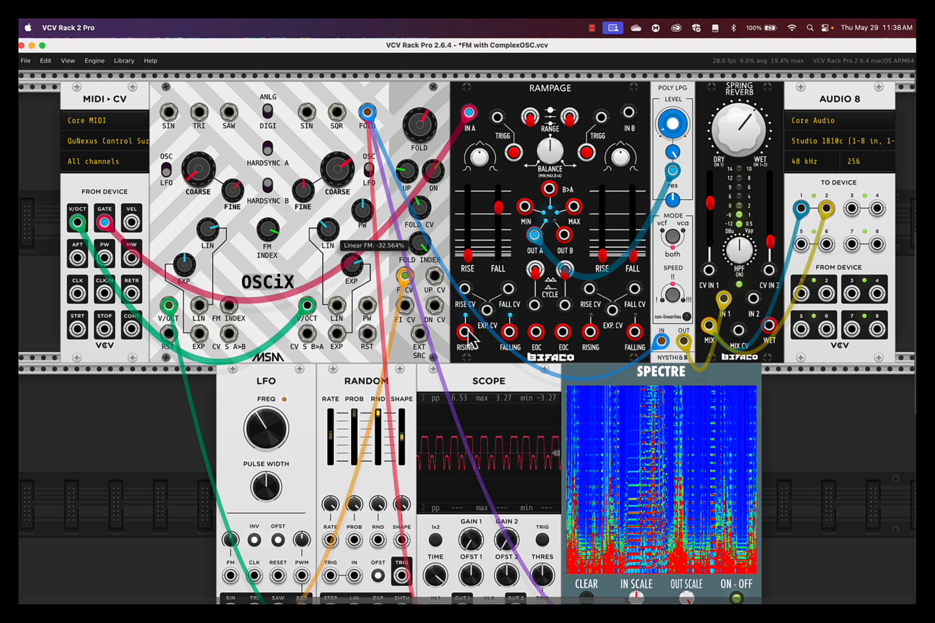
left_click(369, 171)
left_click(369, 173)
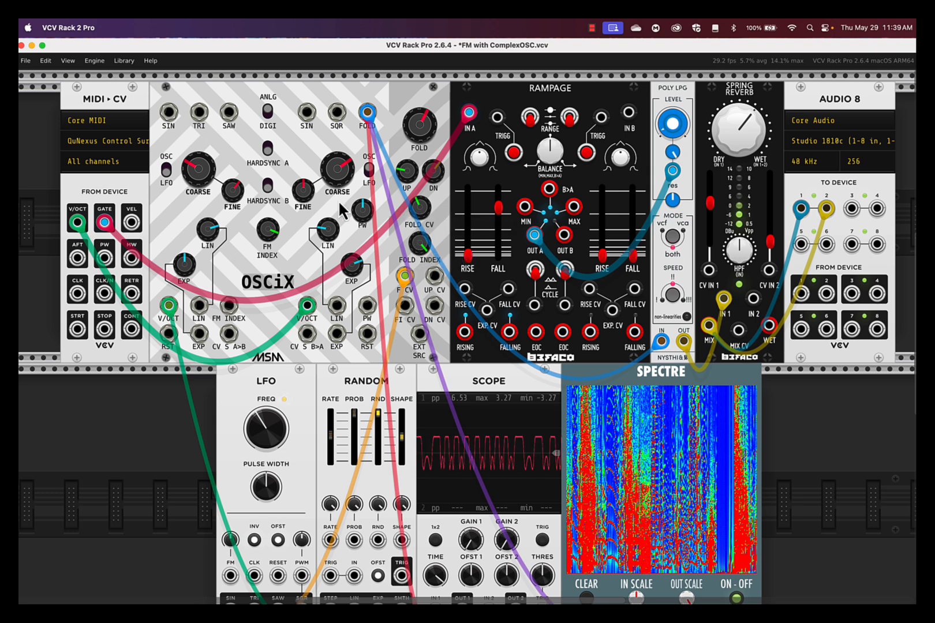
- Lower the OSCiX FM Index and patch the LFO's sine output into the FM Index CV input
mouse_move(267, 230)
left_mouse_down()
mouse_move(471, 338)
mouse_move(470, 376)
mouse_move(274, 236)
left_mouse_up()
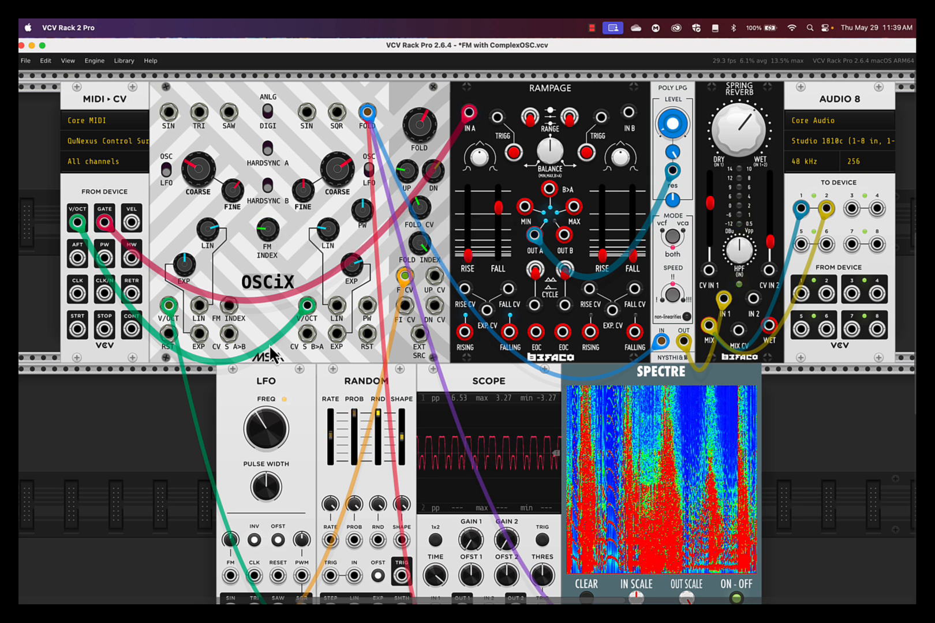
scroll(178, 494, "down", 3)
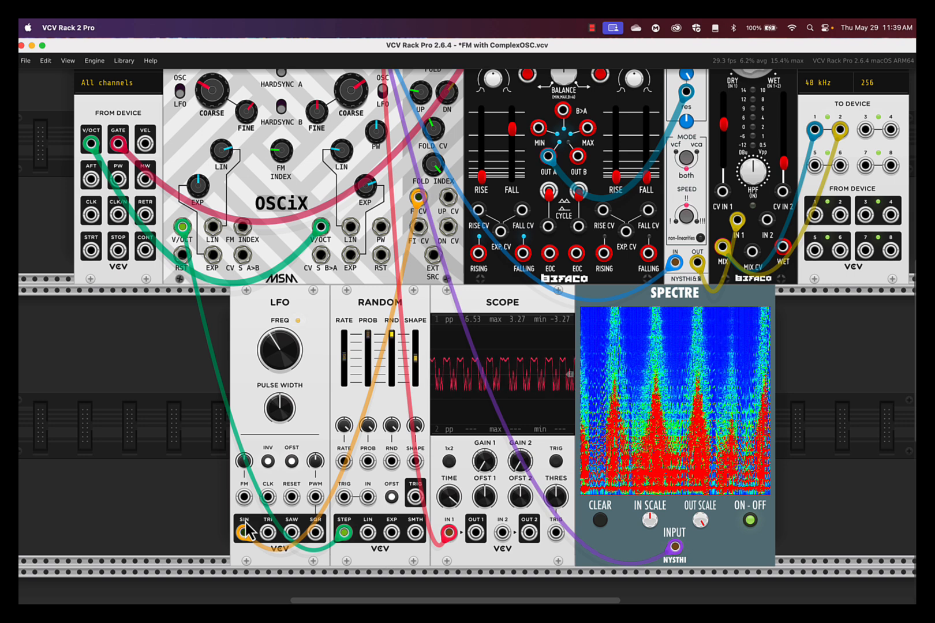
left_click_drag(245, 528, 241, 228)
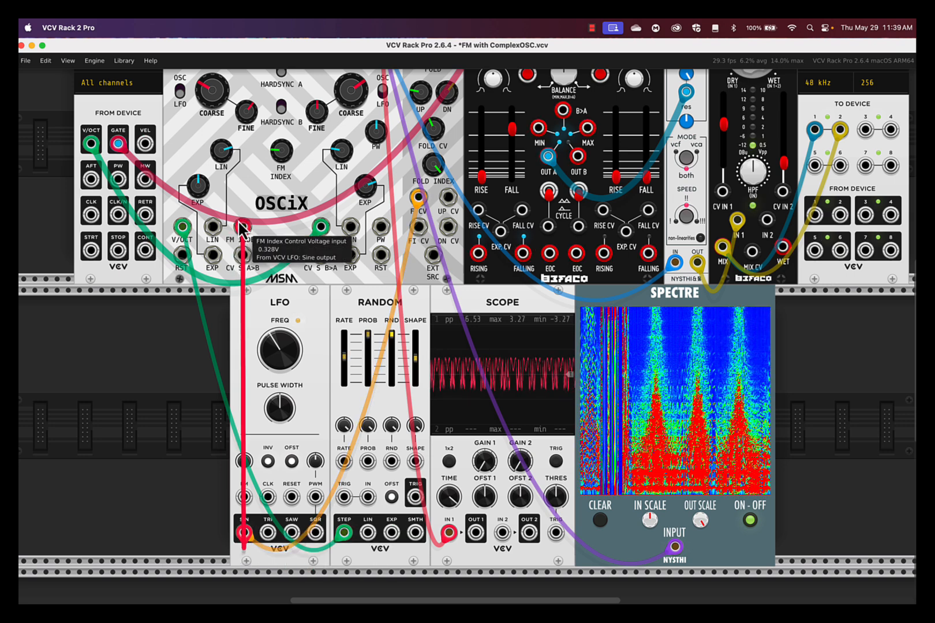
- Increase the LFO's frequency and switch off its inverted output while keeping the offset unipolar
mouse_move(287, 356)
left_mouse_down()
mouse_move(287, 339)
mouse_move(286, 537)
mouse_move(287, 347)
left_mouse_up()
left_click(269, 463)
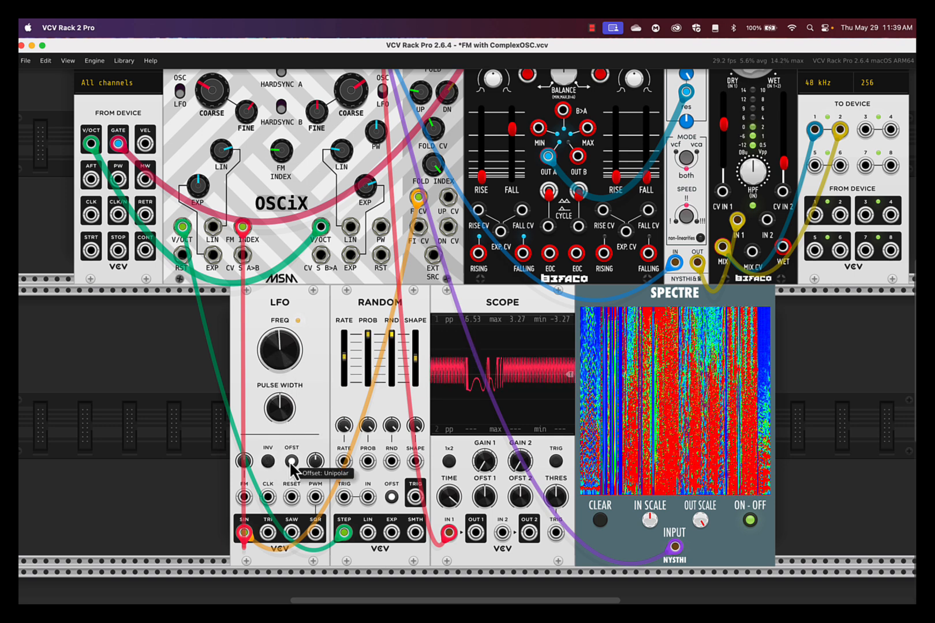
- Sweep the LFO's frequency up to about 97 Hz and down to a slow rate, with its offset switched to bipolar and inversion on
left_click_drag(280, 351, 280, 268)
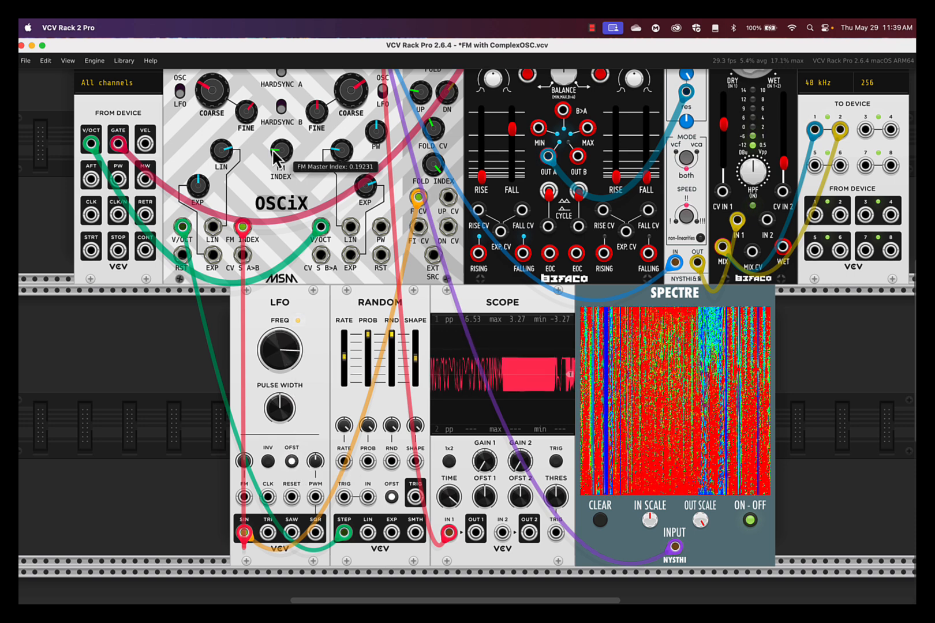
left_click(292, 461)
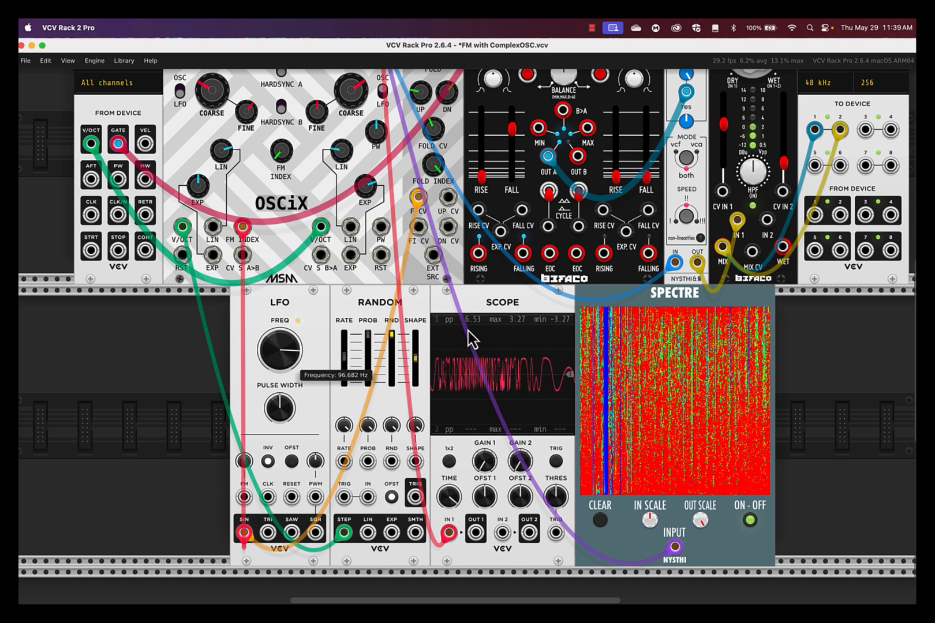
left_click_drag(280, 349, 280, 540)
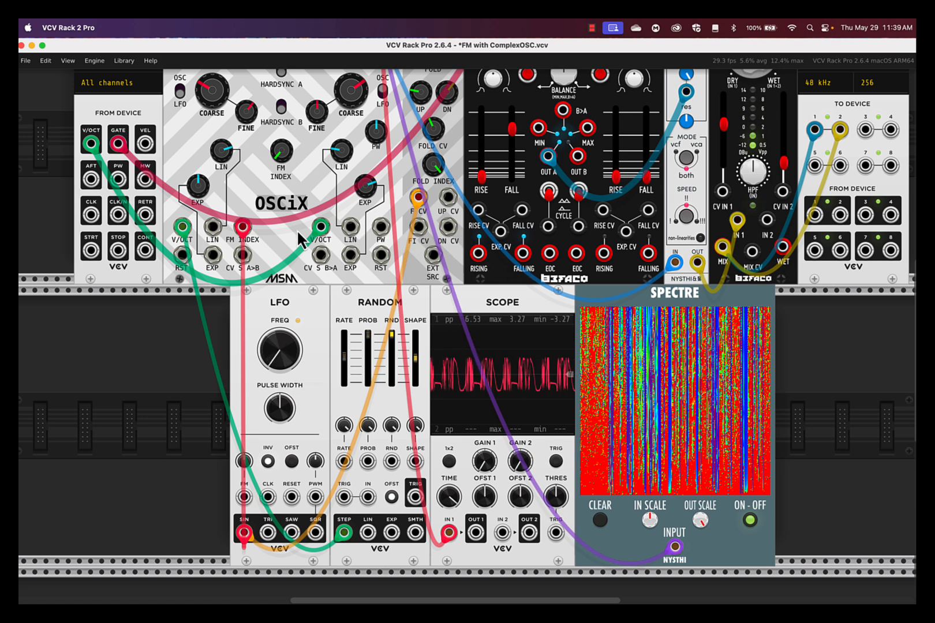
- Unpatch the LFO from OSCiX's FM Index CV input and reset the linear FM amounts of both oscillators to their centre defaults
left_click_drag(242, 229, 172, 358)
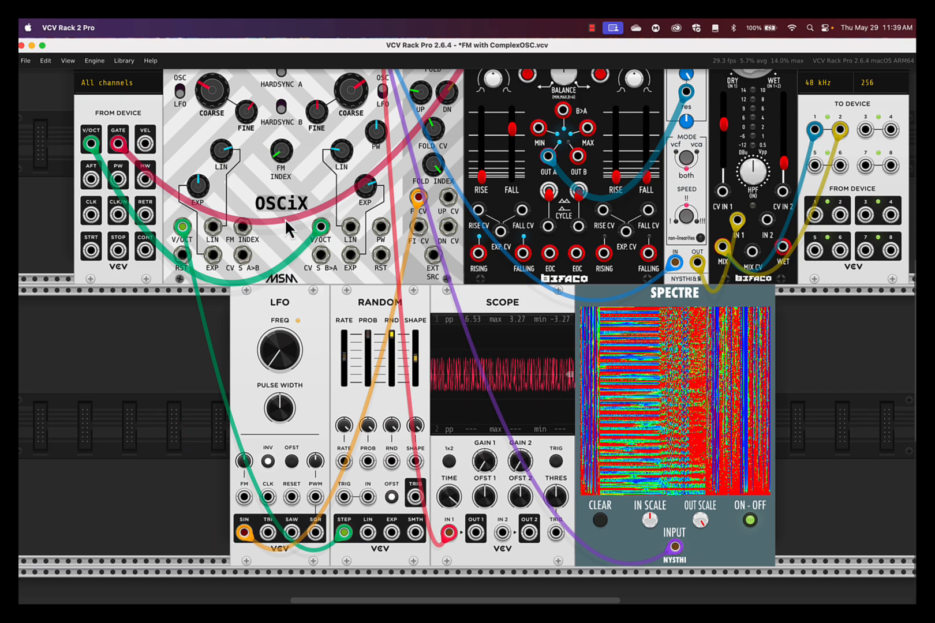
scroll(285, 219, "up", 3)
scroll(285, 219, "right", 3)
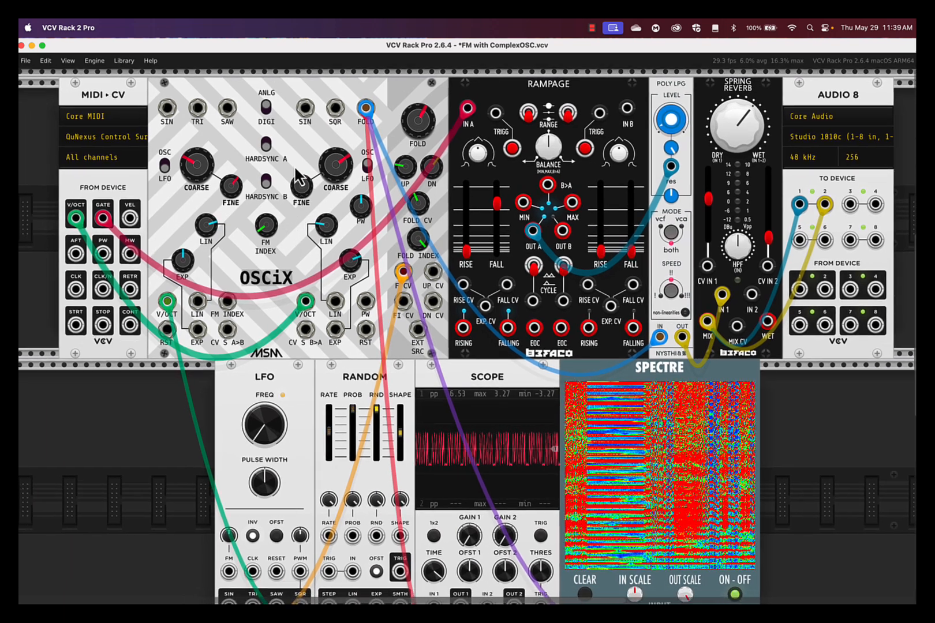
double_click(334, 235)
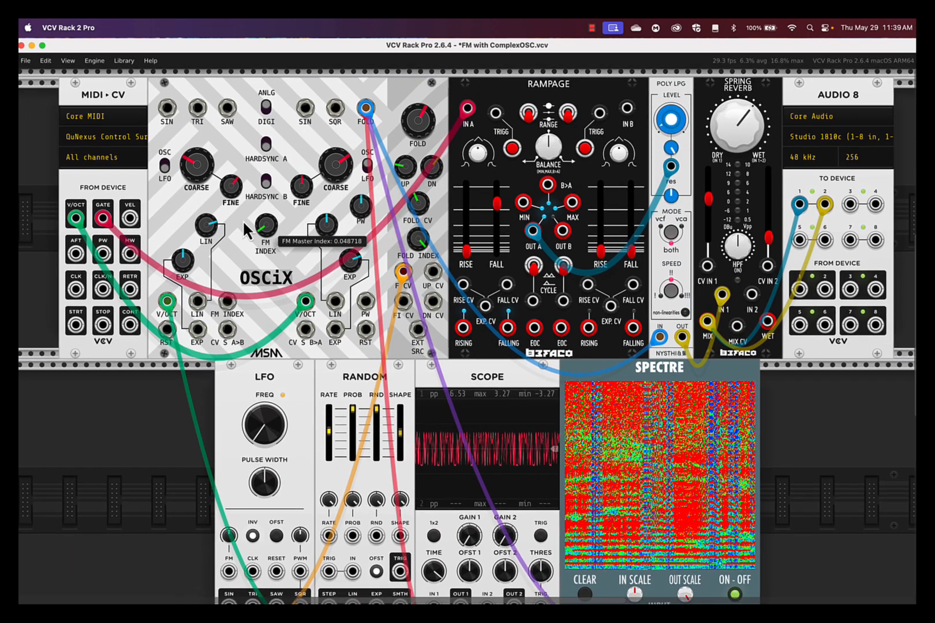
double_click(209, 228)
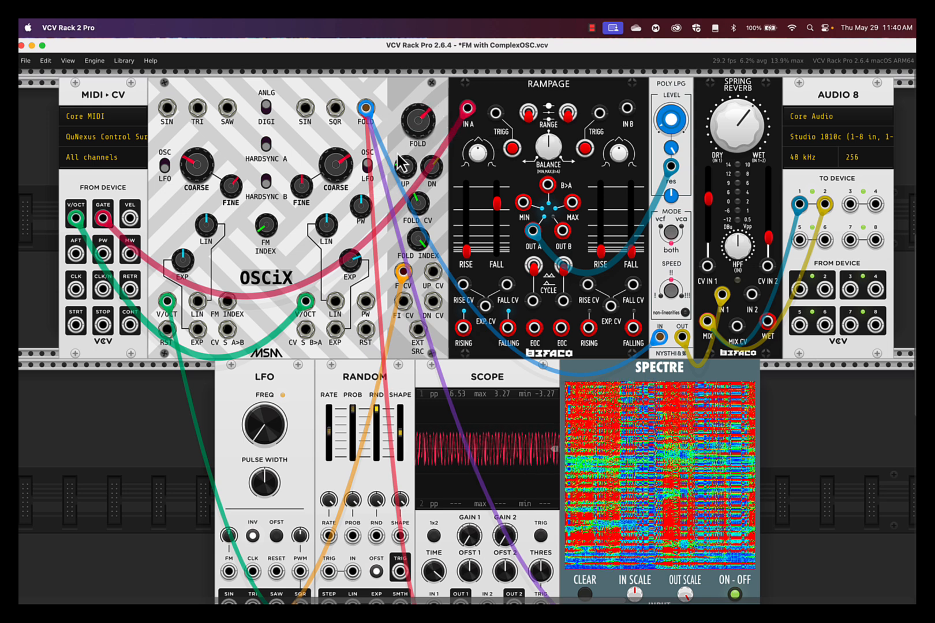
- Lower oscillator B's coarse frequency to about 39 Hz
left_click_drag(338, 165, 337, 180)
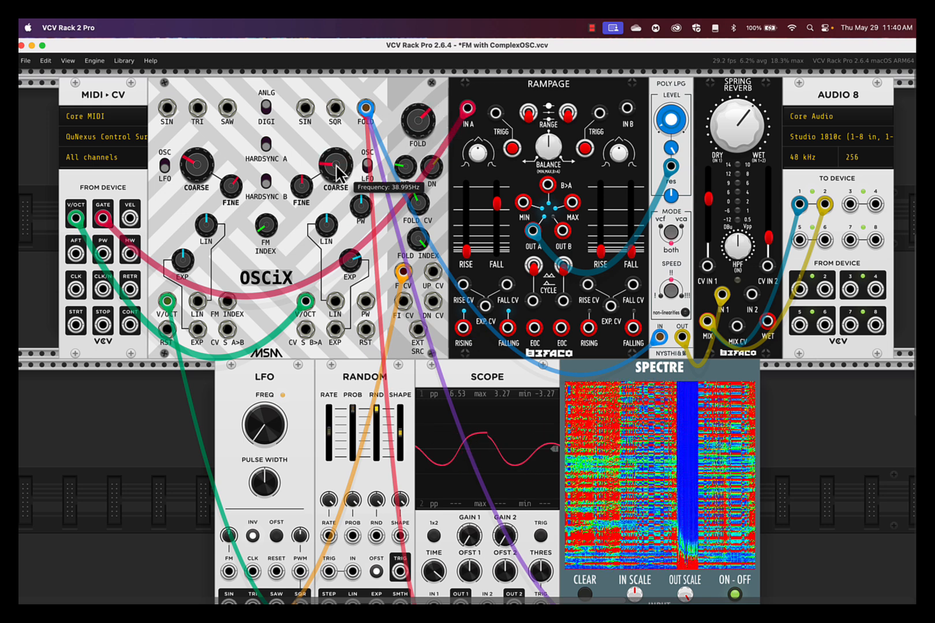